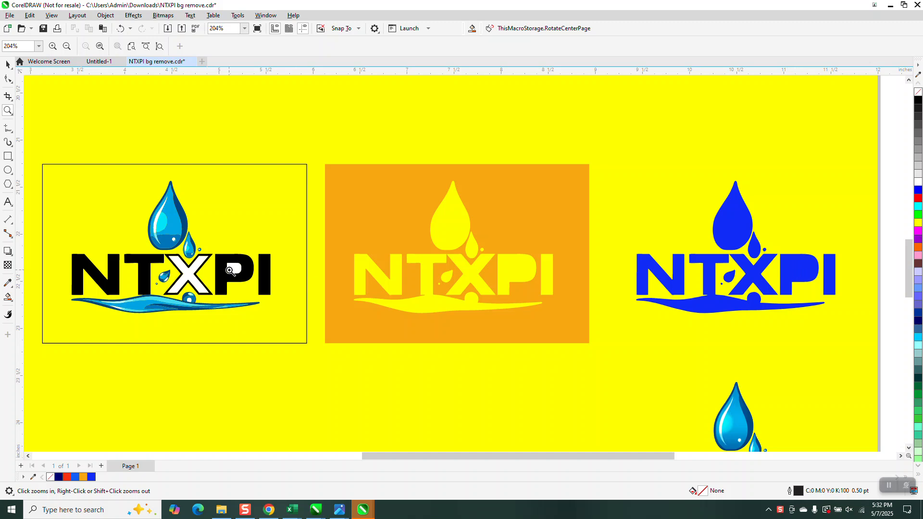
Move the traced logo from below the blue silhouette into the empty area above the framed logo.
{"action": "right_click", "coordinate": [259, 262]}
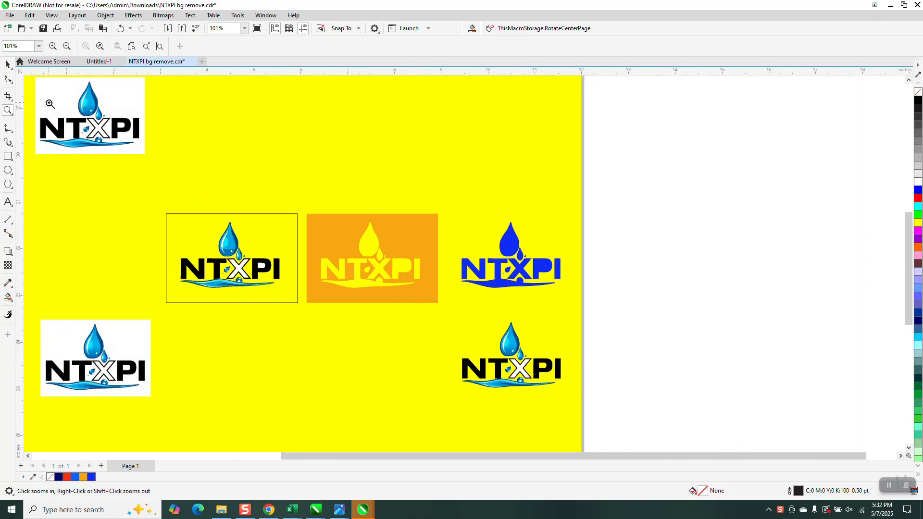
{"action": "left_click", "coordinate": [7, 64]}
{"action": "left_click_drag", "start_coordinate": [508, 341], "coordinate": [236, 157]}
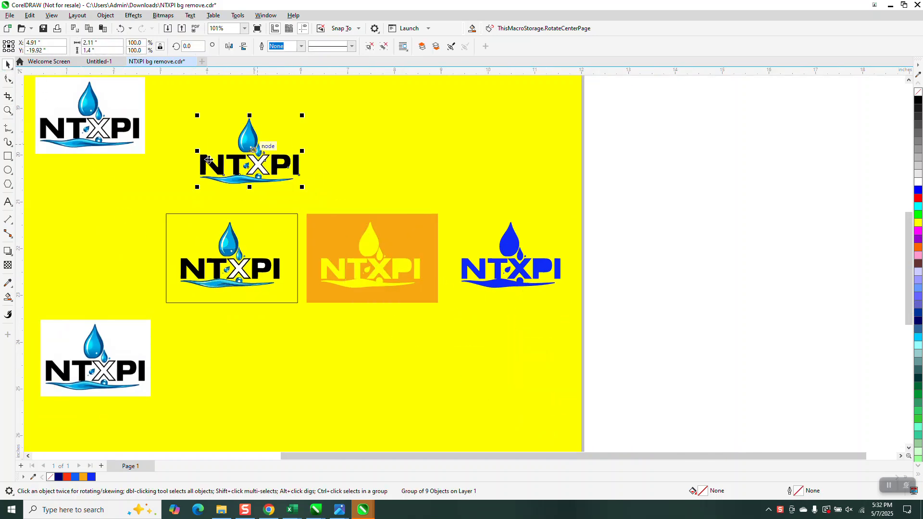
{"action": "left_click", "coordinate": [8, 110]}
{"action": "left_click_drag", "start_coordinate": [200, 126], "coordinate": [340, 200]}
{"action": "right_click", "coordinate": [383, 248]}
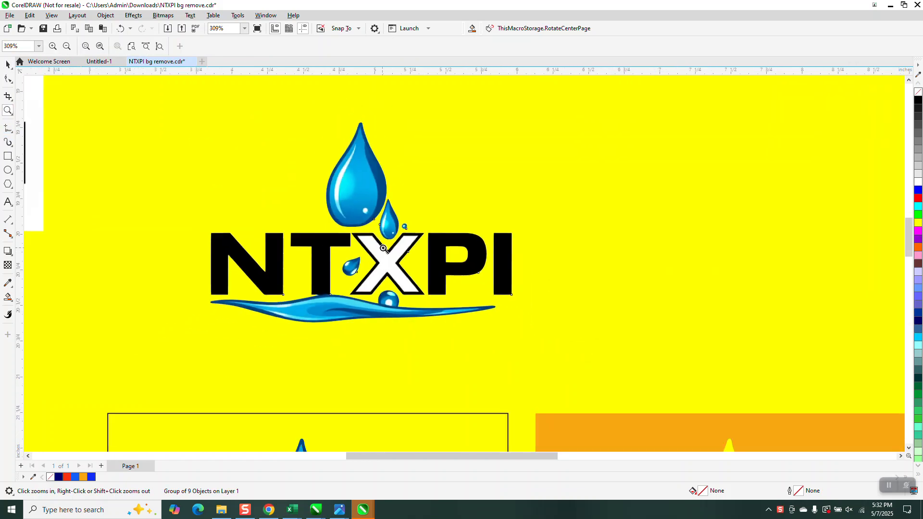
{"action": "scroll", "coordinate": [383, 248], "scroll_direction": "down", "scroll_amount": 4}
Move the upper white-background logo bitmap slightly up and to the right, toward the page's upper edge.
{"action": "left_click", "coordinate": [7, 67]}
{"action": "left_click", "coordinate": [291, 393]}
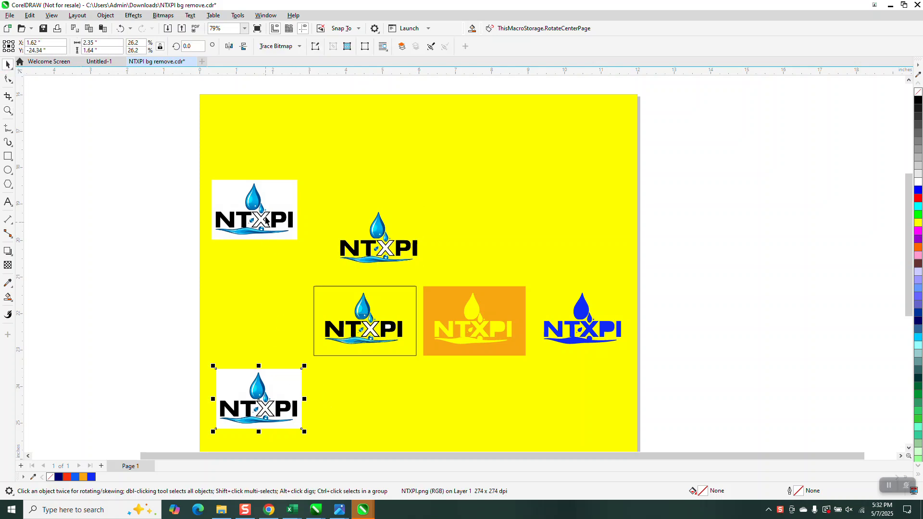
{"action": "left_click_drag", "start_coordinate": [268, 215], "coordinate": [276, 179]}
{"action": "left_click", "coordinate": [285, 377]}
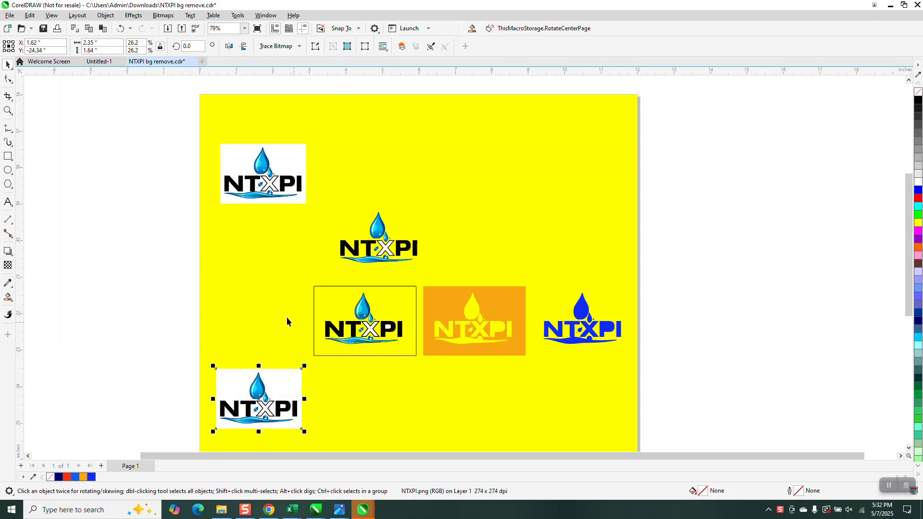
Set the document's nudge distance to 4.0 inches with no object selected.
{"action": "left_click", "coordinate": [161, 111]}
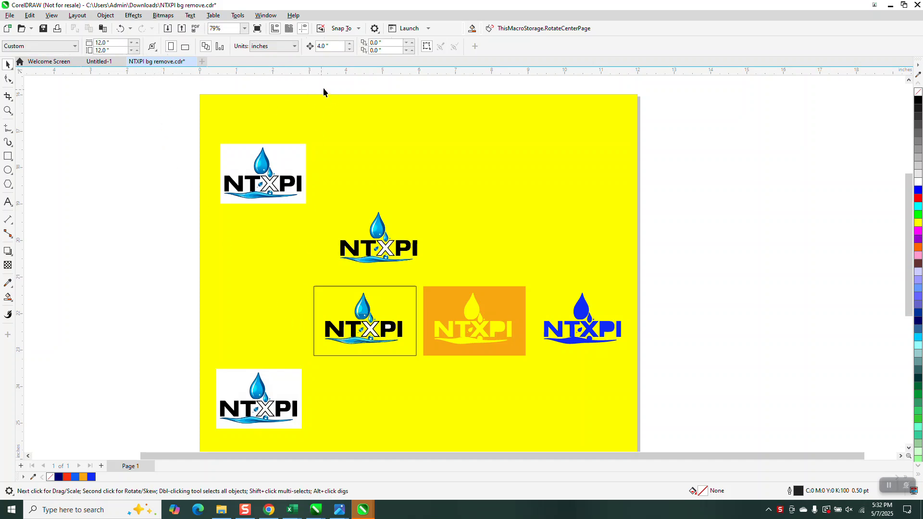
{"action": "left_click", "coordinate": [326, 47]}
{"action": "type", "text": "4.0"}
{"action": "key", "text": "Return"}
Try an outline Clipart trace of the lower logo bitmap, removing color from the entire image, and nudge it 4 inches right.
{"action": "left_click", "coordinate": [281, 378]}
{"action": "left_click", "coordinate": [299, 47]}
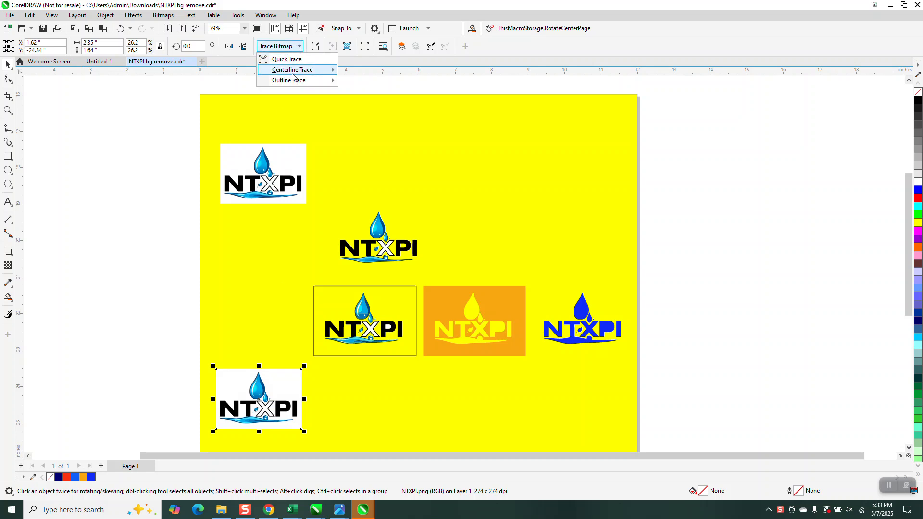
{"action": "mouse_move", "coordinate": [318, 80]}
{"action": "left_click", "coordinate": [362, 113]}
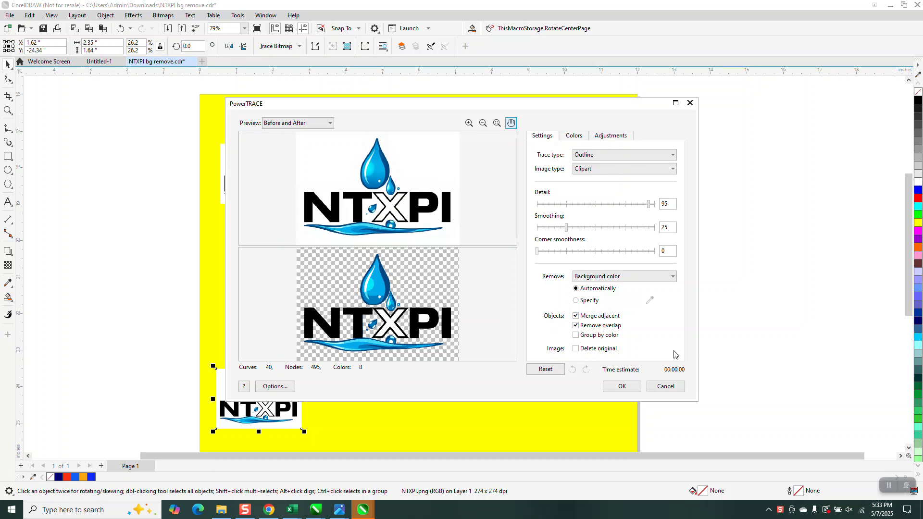
{"action": "left_click", "coordinate": [672, 277]}
{"action": "left_click", "coordinate": [620, 301]}
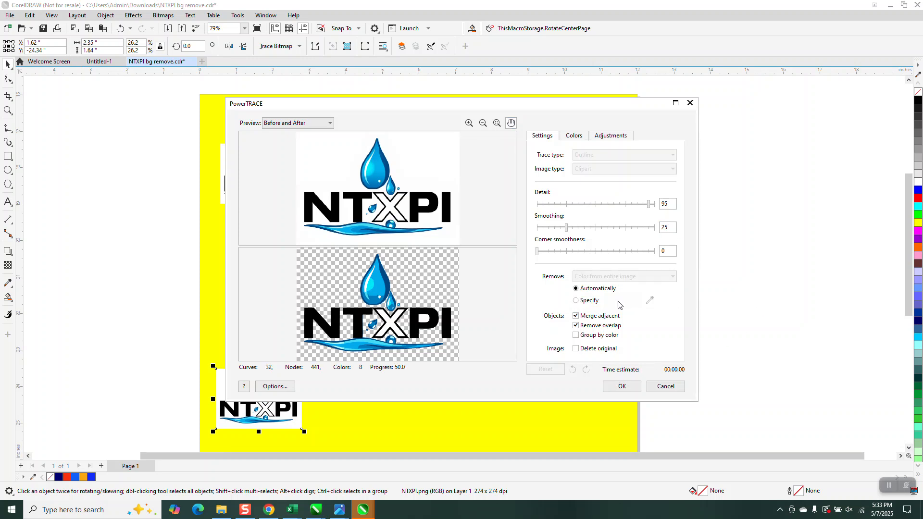
{"action": "left_click", "coordinate": [620, 387]}
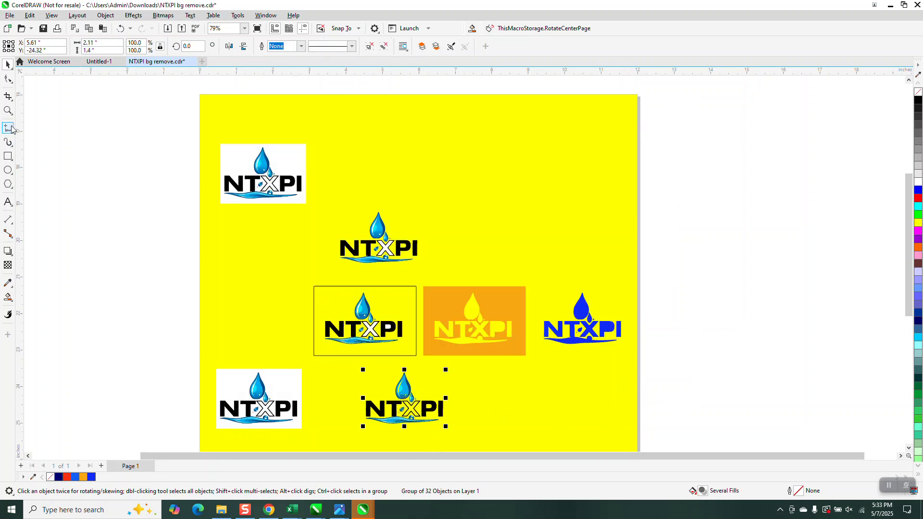
Inspect the new trace up close and undo the trace of the lower logo bitmap.
{"action": "left_click", "coordinate": [8, 110]}
{"action": "left_click_drag", "start_coordinate": [337, 359], "coordinate": [479, 440]}
{"action": "scroll", "coordinate": [434, 370], "scroll_direction": "up", "scroll_amount": 2}
{"action": "scroll", "coordinate": [434, 368], "scroll_direction": "down", "scroll_amount": 3}
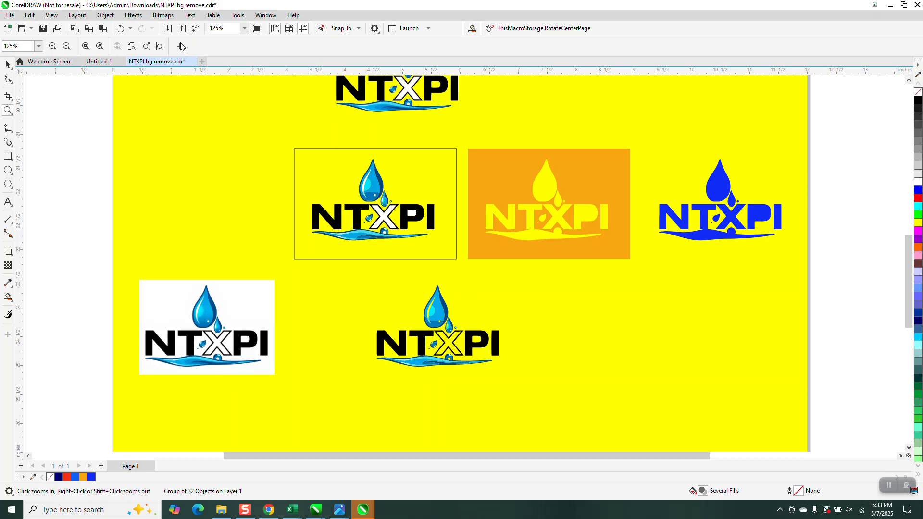
{"action": "left_click", "coordinate": [120, 29]}
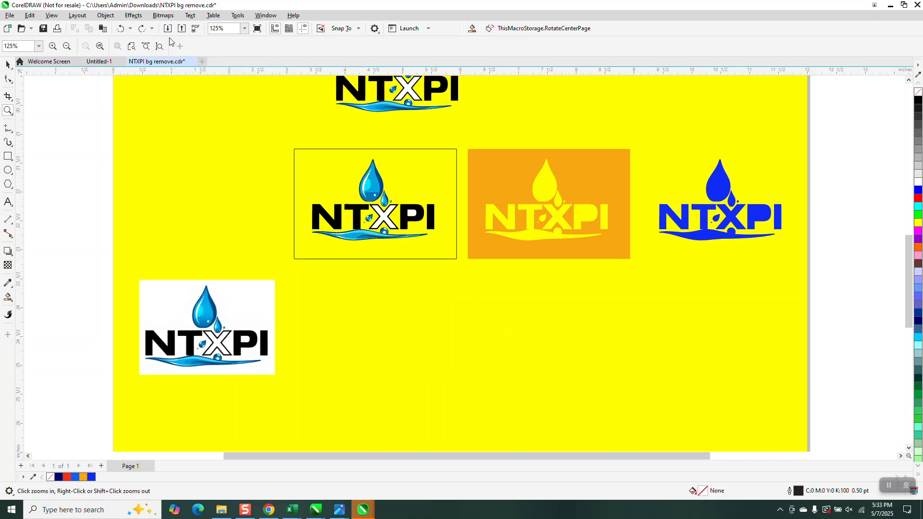
Outline-trace the lower logo bitmap as Clipart, removing only the background color, and nudge the trace 4 inches right.
{"action": "key", "text": "space"}
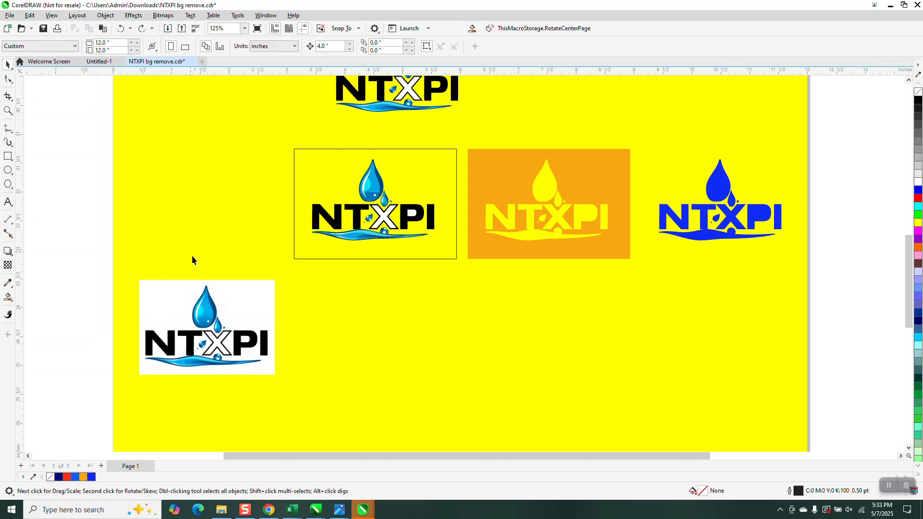
{"action": "left_click", "coordinate": [212, 281]}
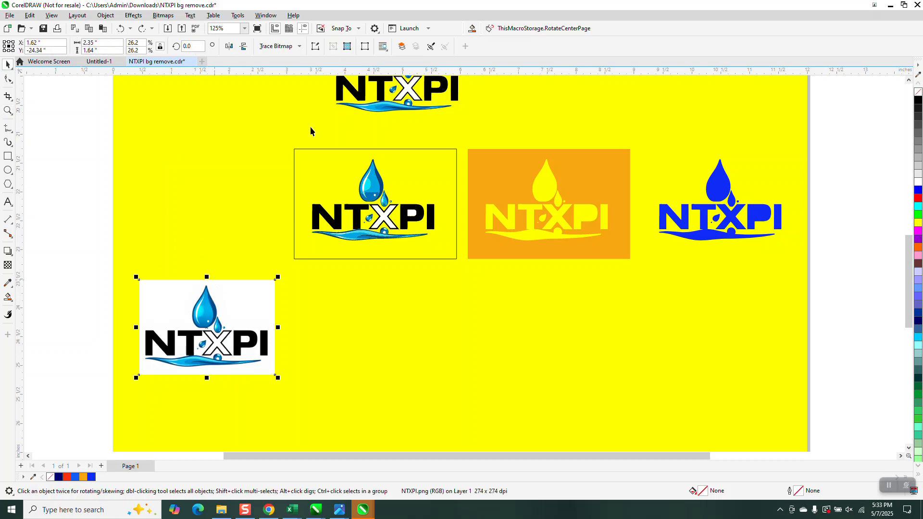
{"action": "left_click", "coordinate": [301, 47]}
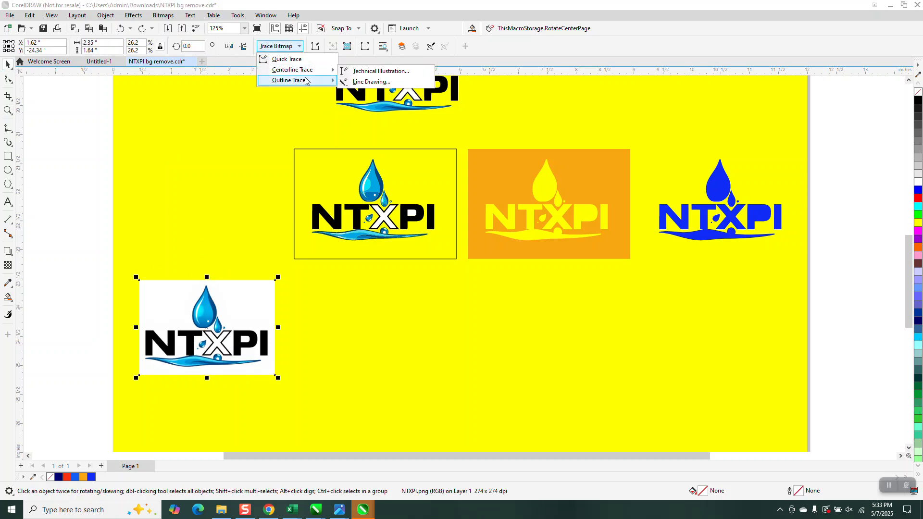
{"action": "mouse_move", "coordinate": [308, 81]}
{"action": "left_click", "coordinate": [362, 115]}
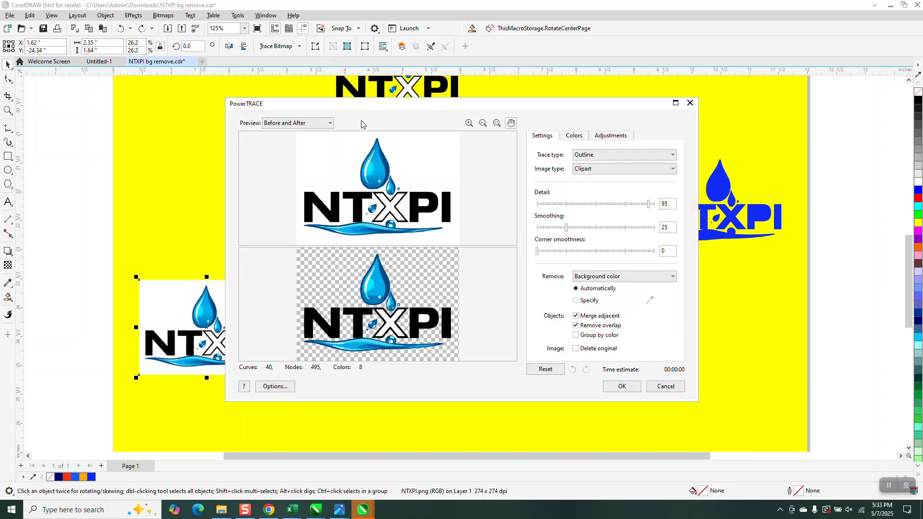
{"action": "left_click", "coordinate": [622, 387]}
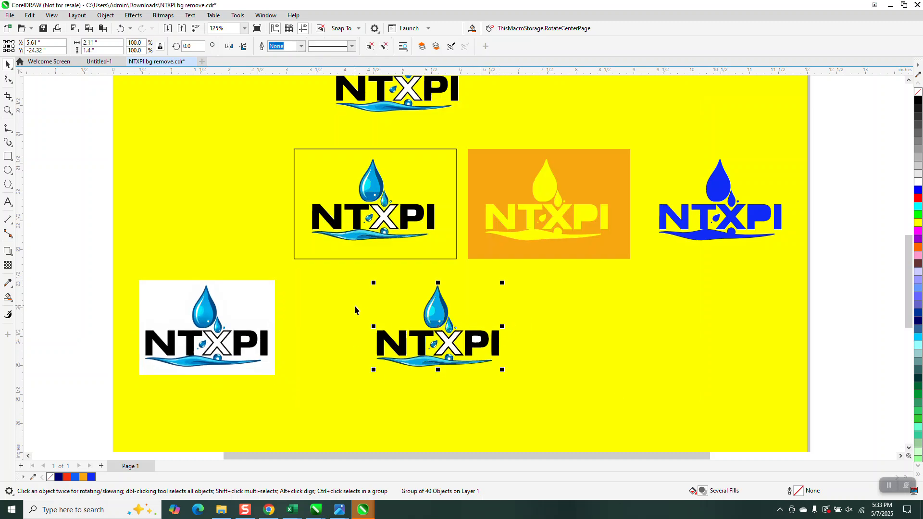
Ungroup the traced logo and delete the white shape inside the letter P.
{"action": "left_click", "coordinate": [8, 111]}
{"action": "left_click_drag", "start_coordinate": [373, 272], "coordinate": [580, 412]}
{"action": "left_click", "coordinate": [8, 64]}
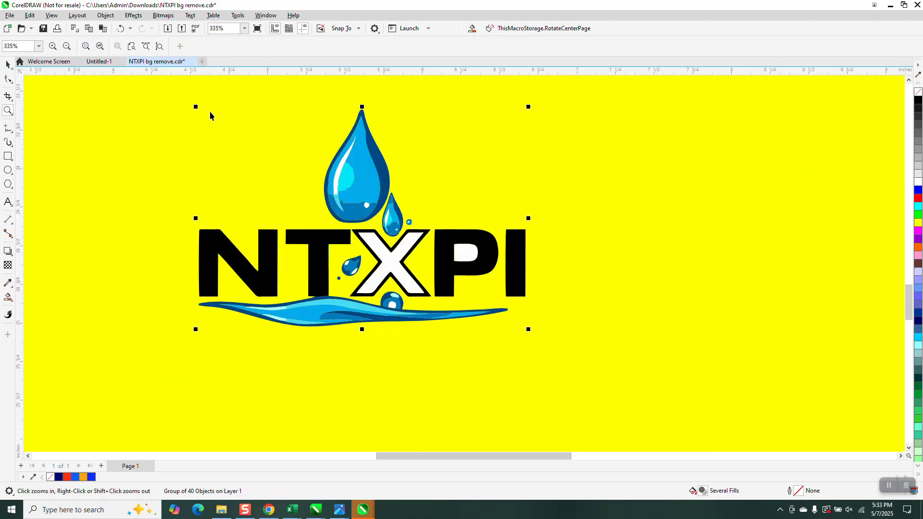
{"action": "left_click", "coordinate": [106, 15]}
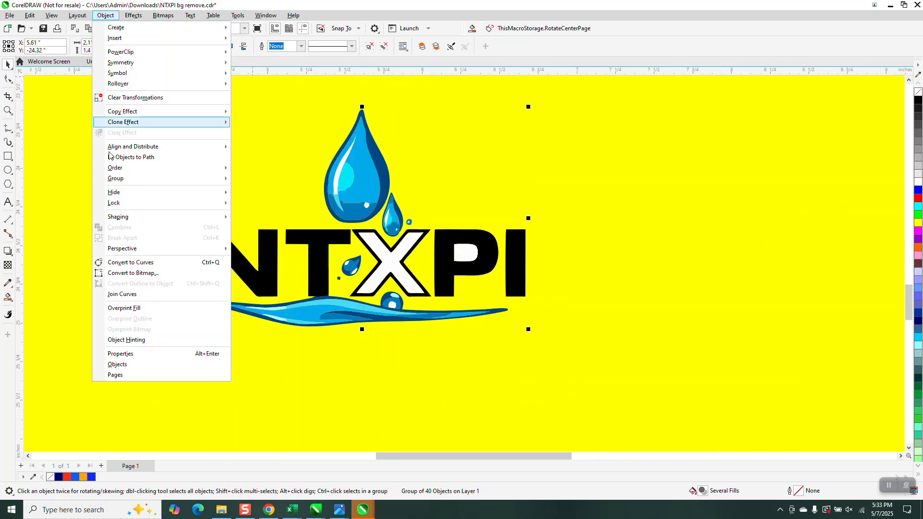
{"action": "mouse_move", "coordinate": [135, 181]}
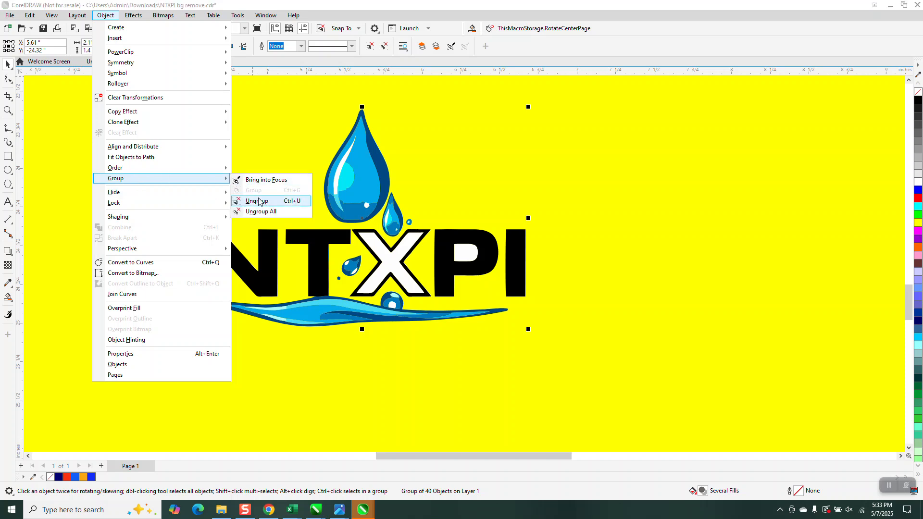
{"action": "left_click", "coordinate": [260, 201]}
{"action": "left_click", "coordinate": [576, 252]}
{"action": "left_click", "coordinate": [473, 253]}
{"action": "key", "text": "Delete"}
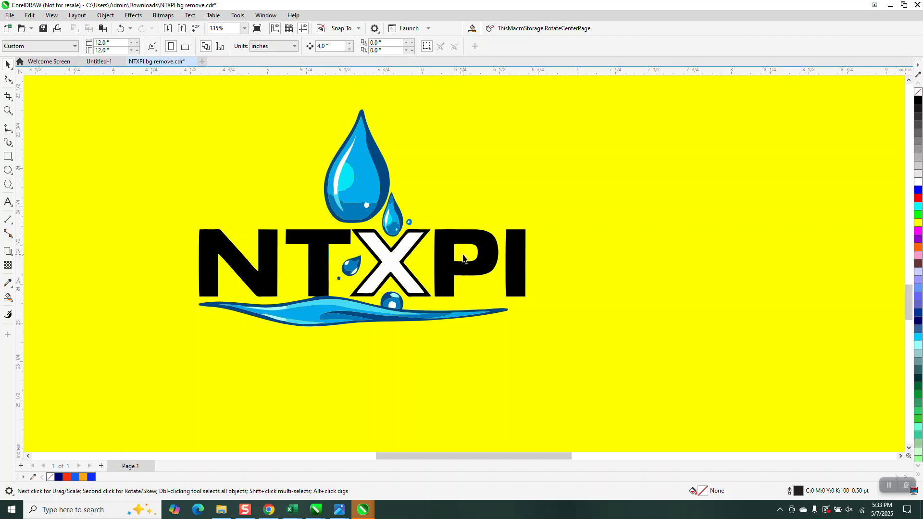
Try filling the ungrouped logo's large water drop with blue using Smart Fill, and undo the fill.
{"action": "scroll", "coordinate": [444, 264], "scroll_direction": "down", "scroll_amount": 1}
{"action": "scroll", "coordinate": [421, 262], "scroll_direction": "down", "scroll_amount": 1}
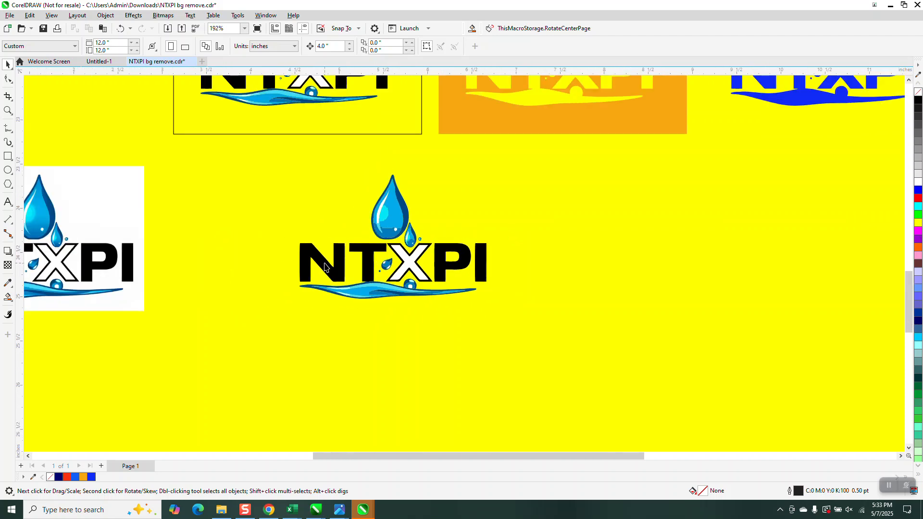
{"action": "left_click", "coordinate": [8, 297]}
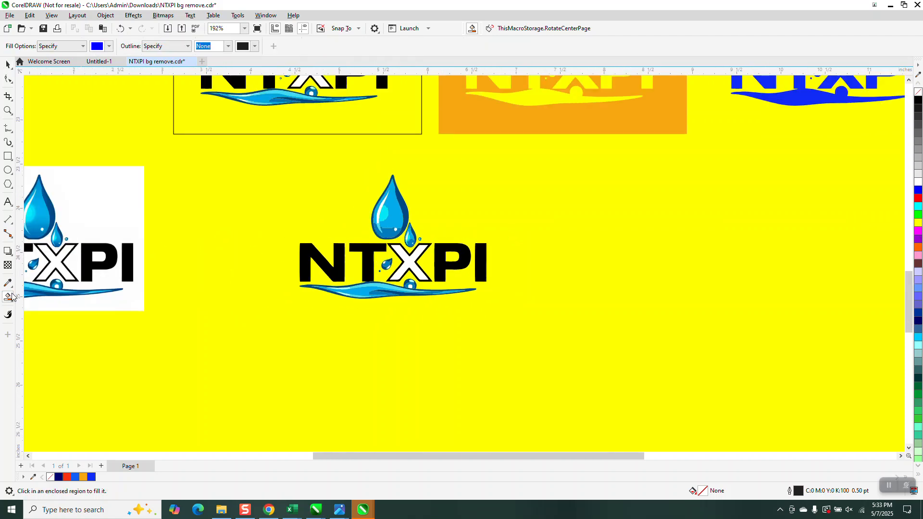
{"action": "left_click", "coordinate": [395, 206]}
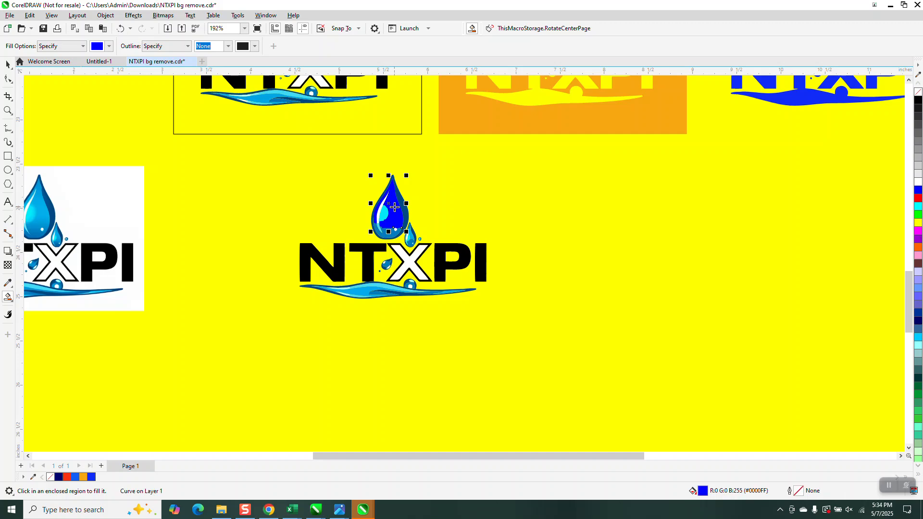
{"action": "left_click", "coordinate": [120, 29]}
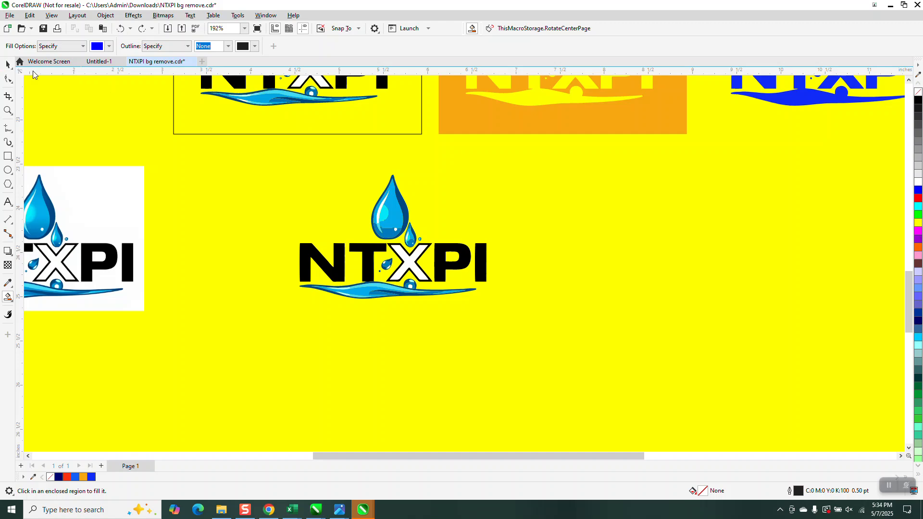
Select all the pieces of the traced logo and group them.
{"action": "left_click", "coordinate": [7, 64]}
{"action": "left_click_drag", "start_coordinate": [361, 257], "coordinate": [540, 323]}
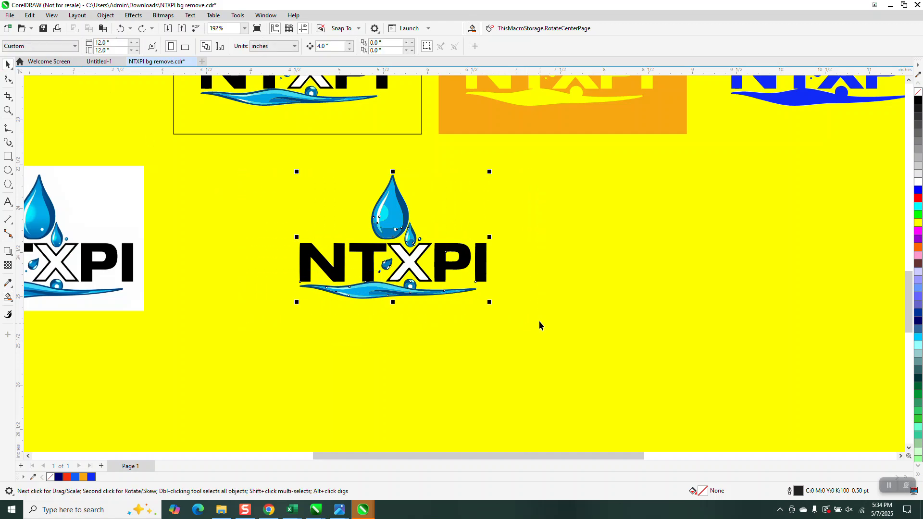
{"action": "left_click", "coordinate": [101, 19]}
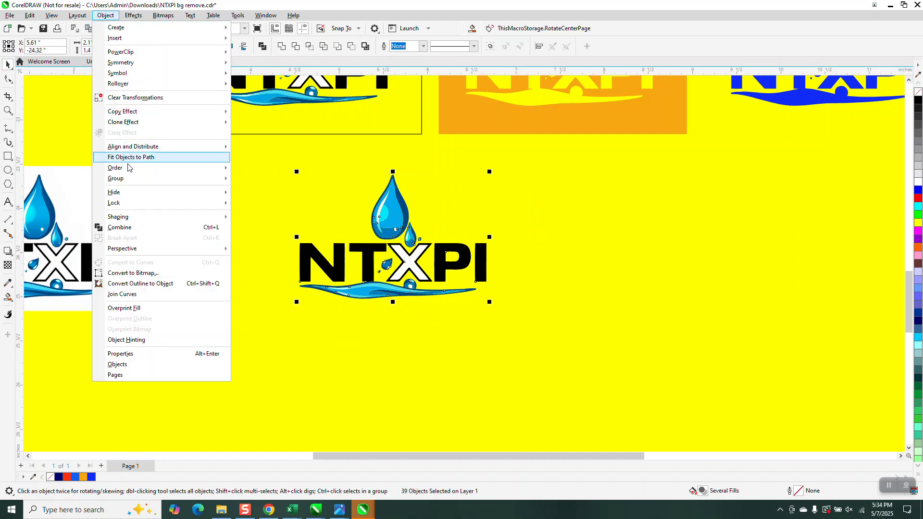
{"action": "mouse_move", "coordinate": [211, 179]}
{"action": "left_click", "coordinate": [260, 191]}
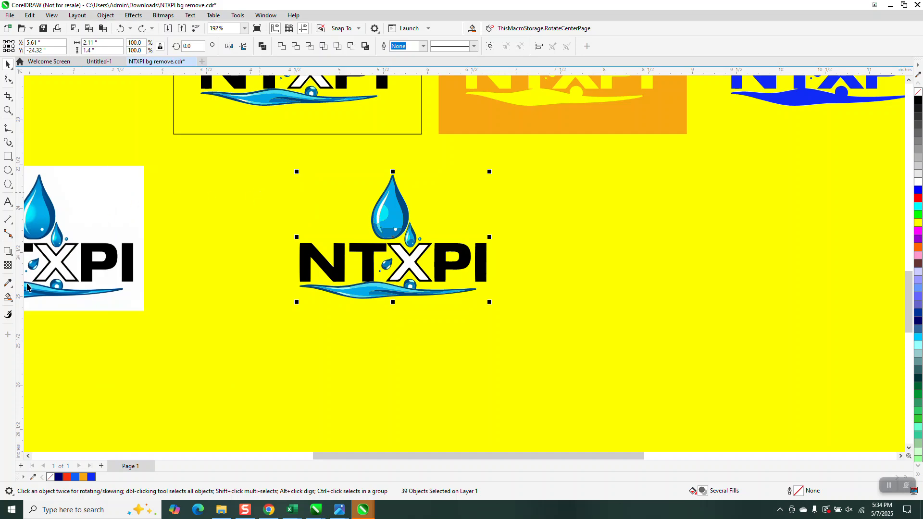
Try the blue Smart Fill on the large drop of the grouped logo, and undo it.
{"action": "left_click", "coordinate": [7, 297]}
{"action": "left_click", "coordinate": [398, 219]}
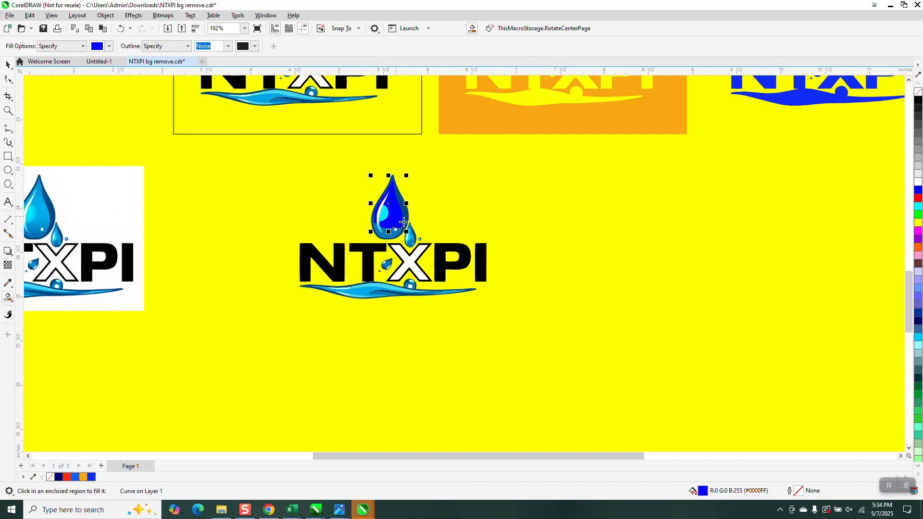
{"action": "left_click", "coordinate": [120, 29]}
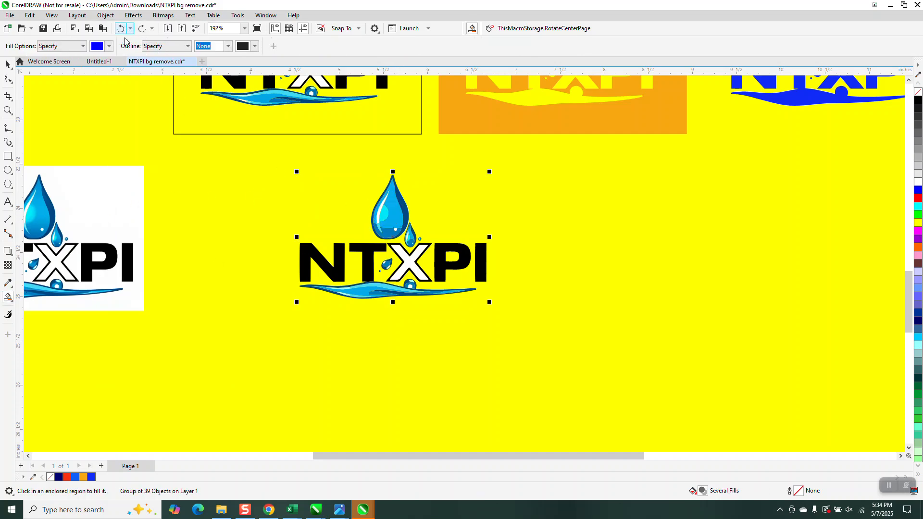
Draw a rectangle that encloses the whole grouped logo with a small margin.
{"action": "left_click", "coordinate": [12, 155]}
{"action": "left_click_drag", "start_coordinate": [283, 161], "coordinate": [506, 312]}
Smart Fill the rectangle's background and the P's opening with blue, nudging each new fill shape 4 inches right.
{"action": "left_click", "coordinate": [8, 297]}
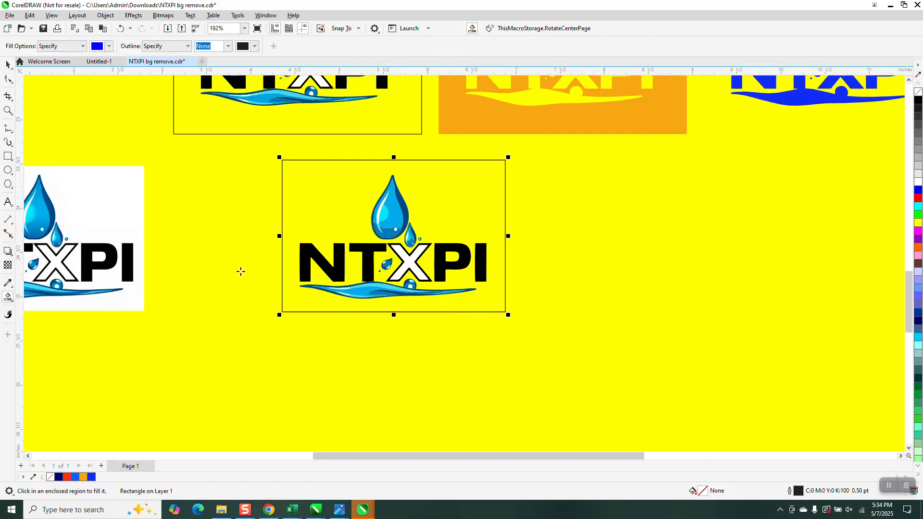
{"action": "left_click", "coordinate": [333, 209]}
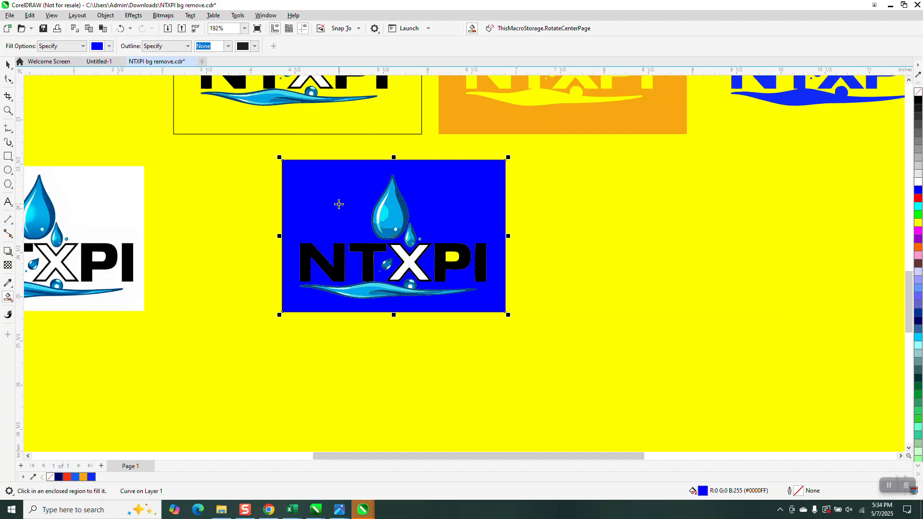
{"action": "key", "text": "Right"}
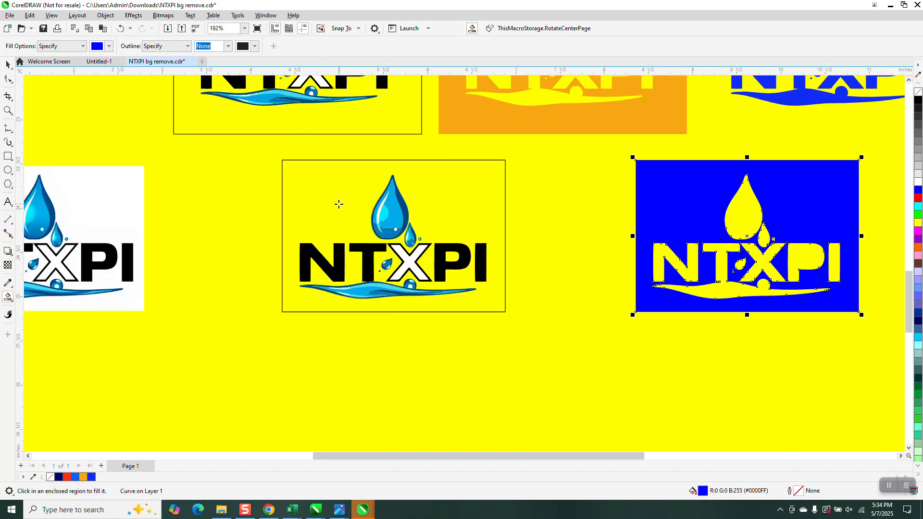
{"action": "left_click", "coordinate": [453, 258]}
{"action": "key", "text": "Right"}
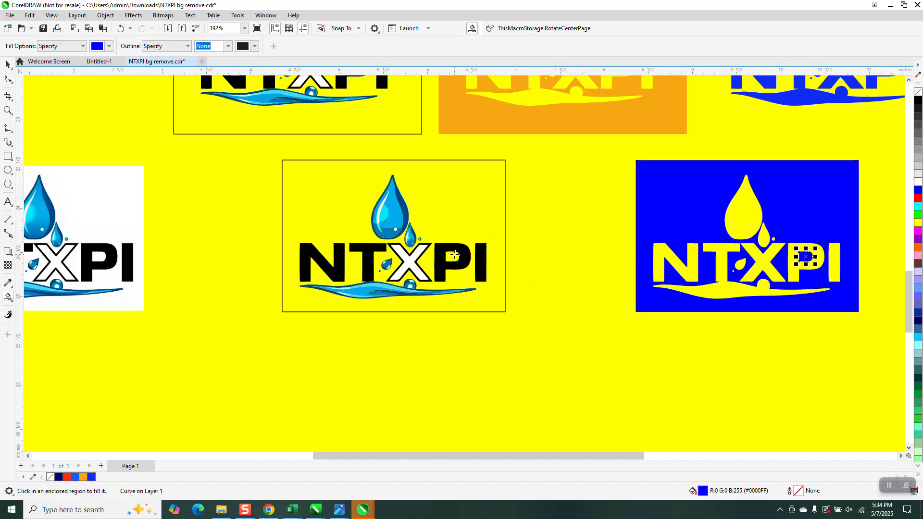
{"action": "scroll", "coordinate": [316, 273], "scroll_direction": "down", "scroll_amount": 2}
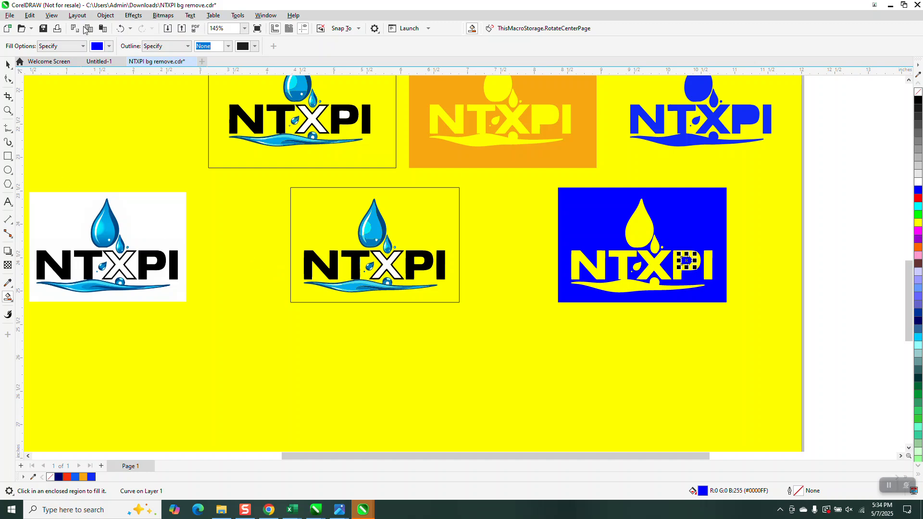
Switch the Smart Fill colour to red, fill the large drop in the blue rectangle's cutout, and nudge the new shape 4 inches right.
{"action": "left_click", "coordinate": [109, 45]}
{"action": "left_click", "coordinate": [151, 106]}
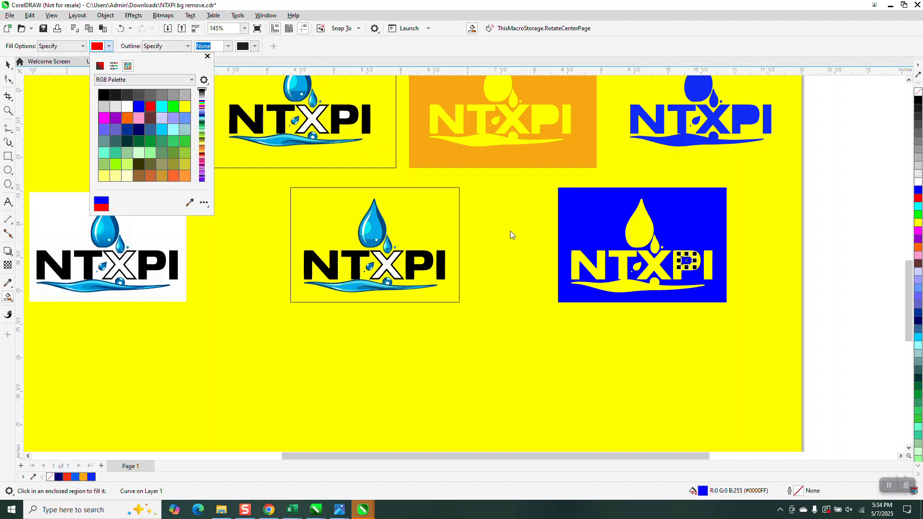
{"action": "left_click", "coordinate": [636, 226]}
{"action": "left_click", "coordinate": [640, 233]}
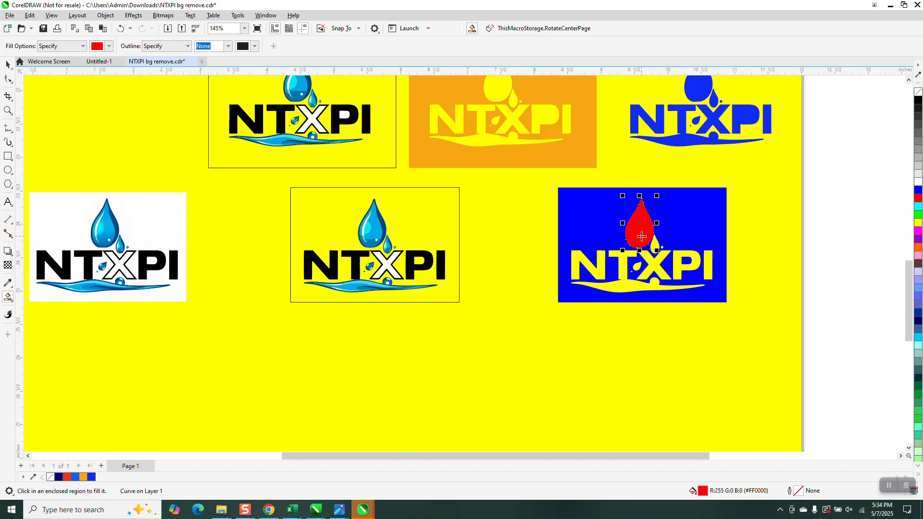
{"action": "key", "text": "Right"}
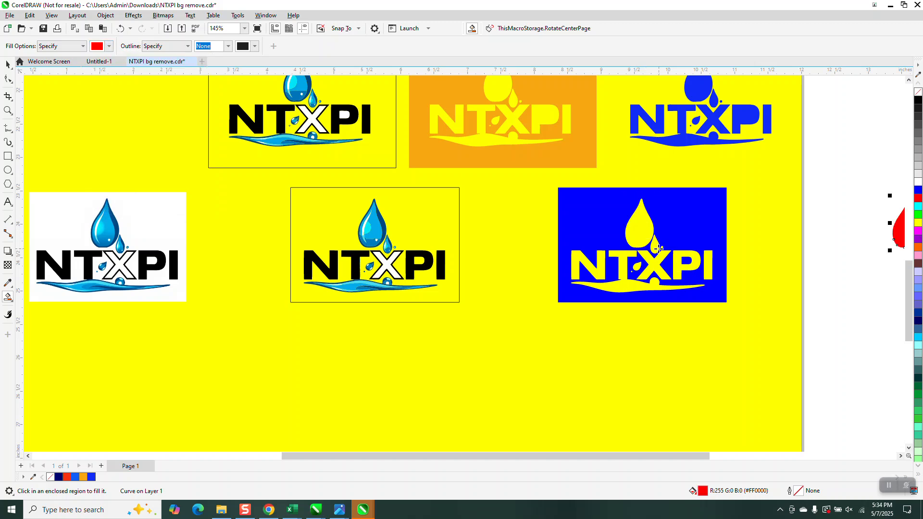
Smart Fill the small drops and the letters P, I and X with red, nudging each new shape 4 inches right.
{"action": "key", "text": "Escape"}
{"action": "left_click", "coordinate": [690, 254]}
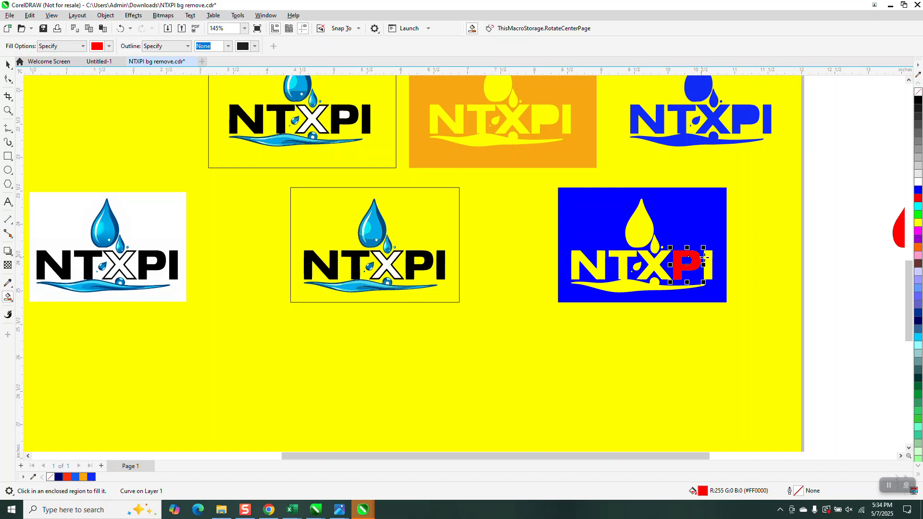
{"action": "key", "text": "ctrl+z"}
{"action": "left_click", "coordinate": [707, 264]}
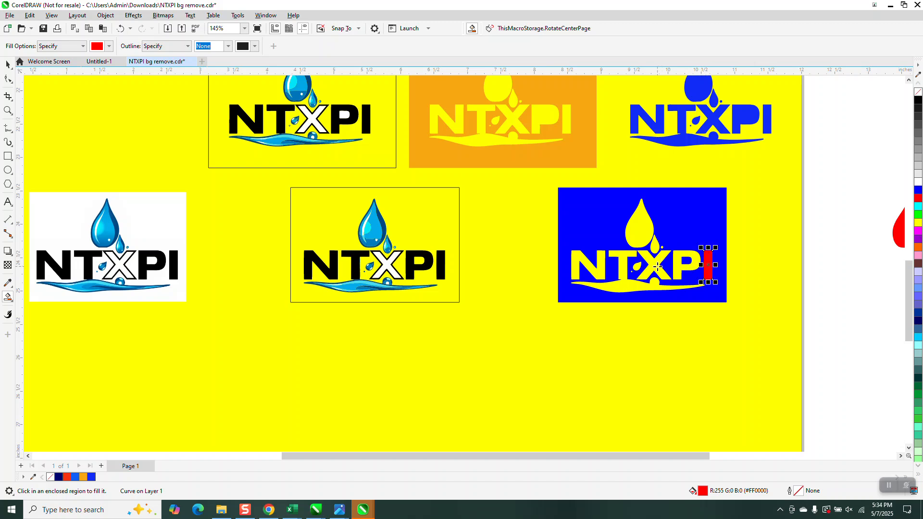
{"action": "key", "text": "ctrl+z"}
{"action": "left_click", "coordinate": [657, 265]}
{"action": "key", "text": "ctrl+z"}
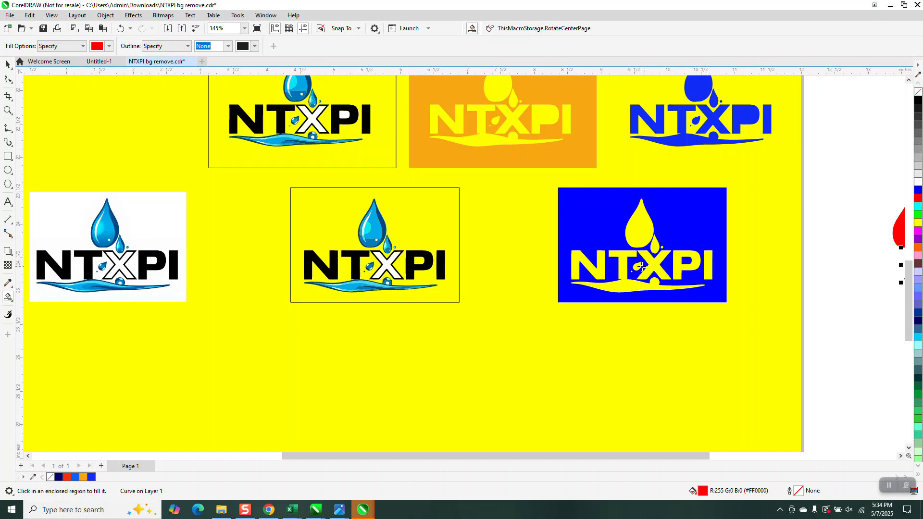
Smart Fill the wave with its joined T, and the letter N, with red, nudging each new shape 4 inches right.
{"action": "left_click", "coordinate": [626, 289]}
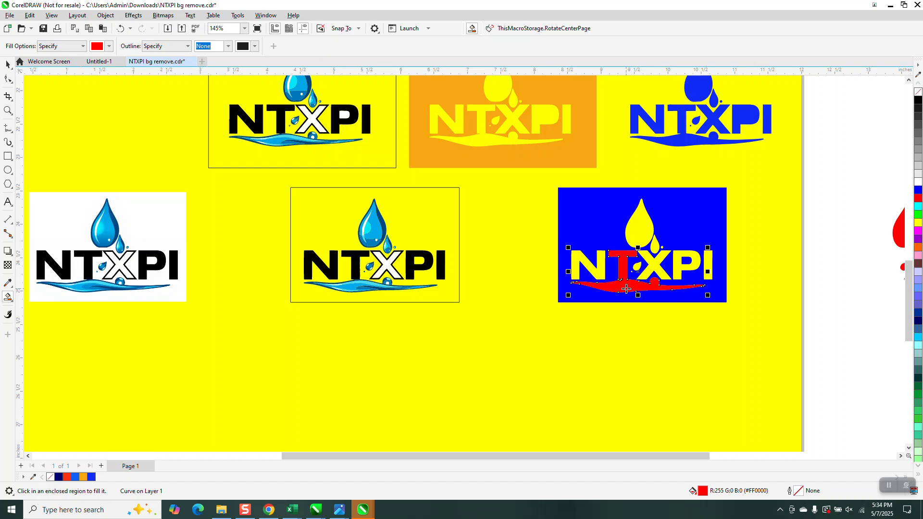
{"action": "key", "text": "ctrl+z"}
{"action": "left_click", "coordinate": [604, 271]}
{"action": "key", "text": "ctrl+z"}
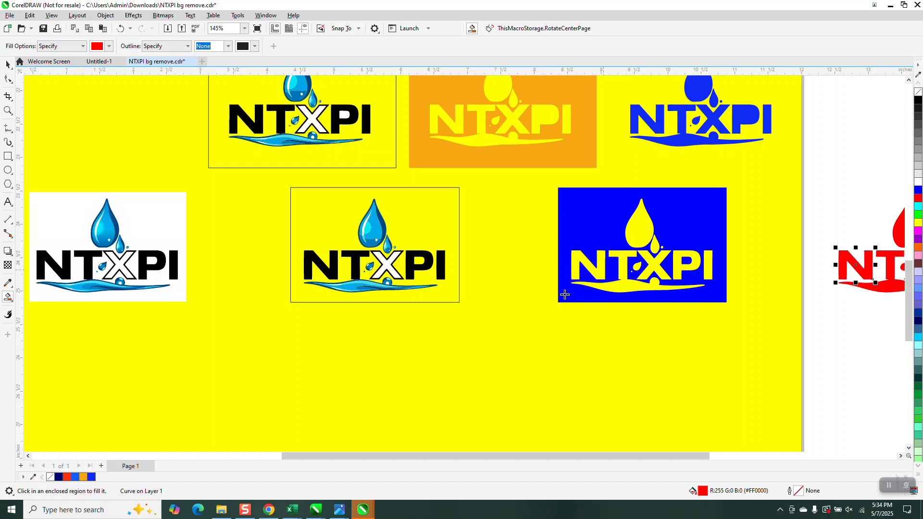
Group all the red logo pieces and move the group 12 inches left onto the original white-background bitmap.
{"action": "scroll", "coordinate": [633, 278], "scroll_direction": "down", "scroll_amount": 2}
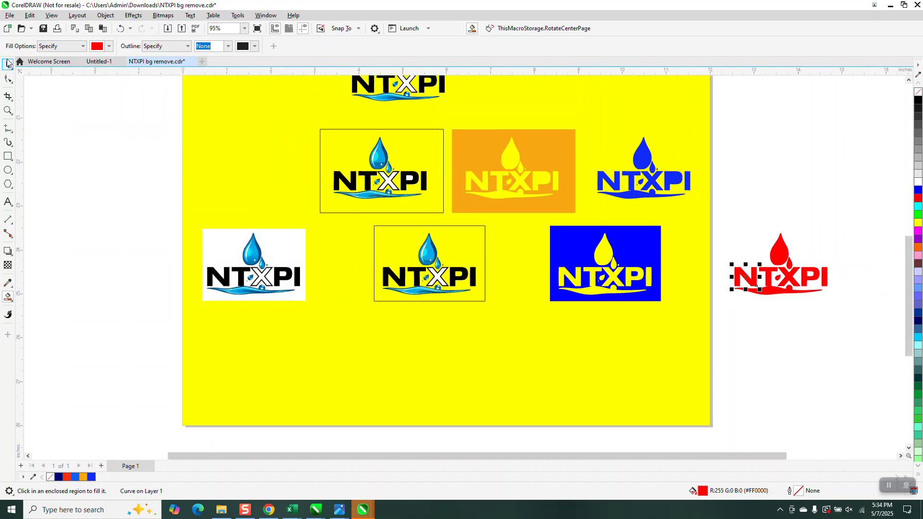
{"action": "left_click", "coordinate": [7, 65]}
{"action": "left_click_drag", "start_coordinate": [715, 208], "coordinate": [852, 342]}
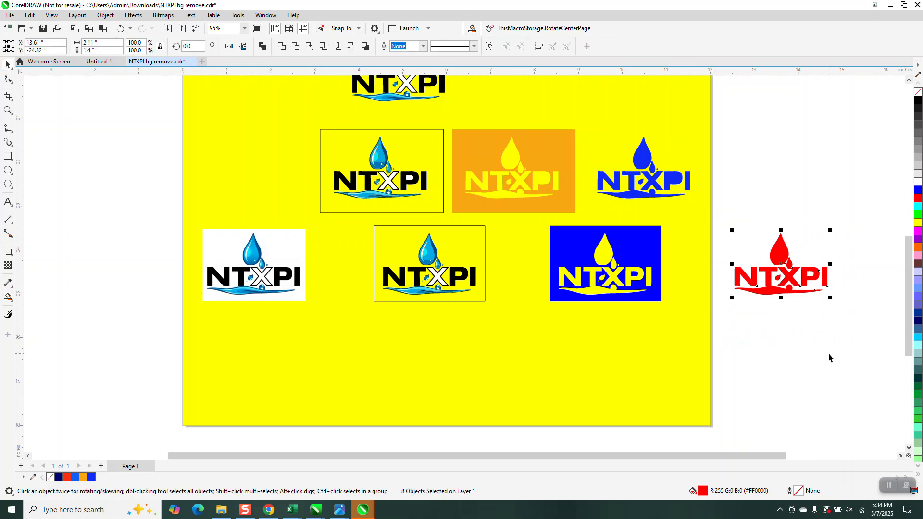
{"action": "key", "text": "ctrl+g"}
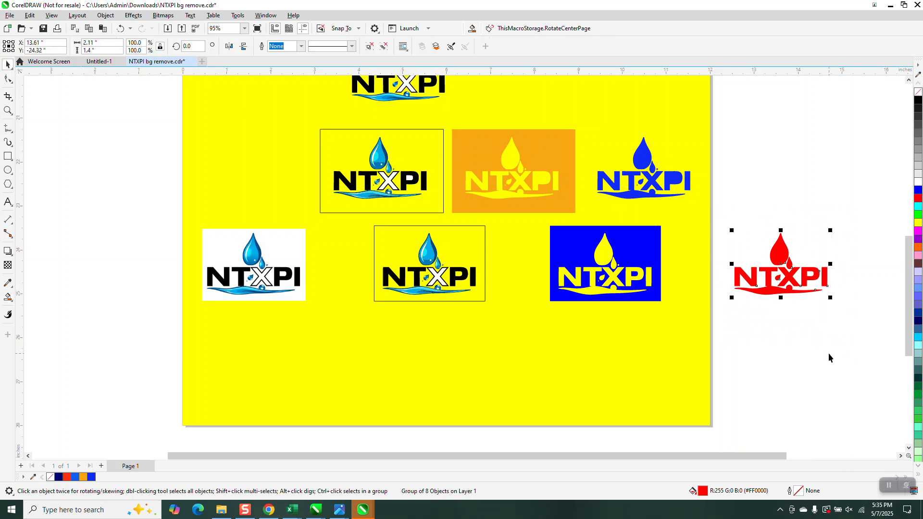
{"action": "key", "text": "Left"}
{"action": "key", "text": "Left"}
{"action": "key", "text": "Left"}
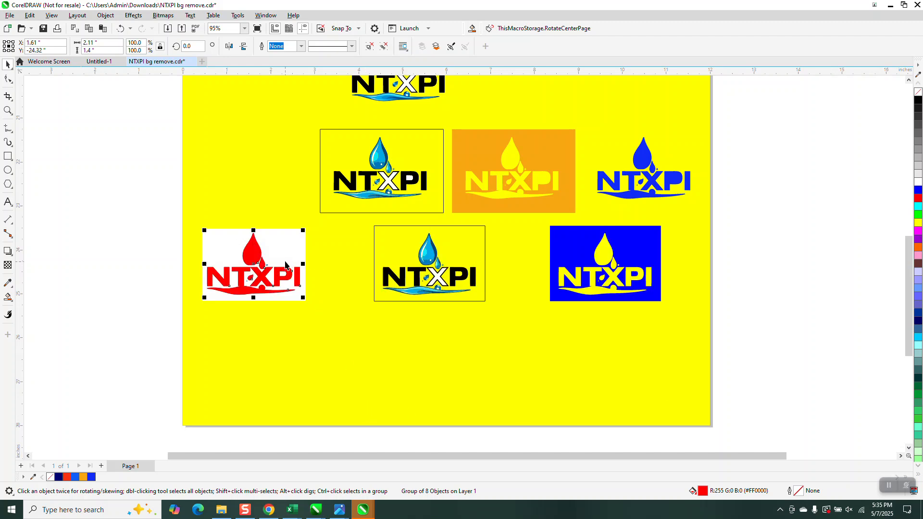
Intersect the red silhouette group with the bitmap beneath it, and move the resulting cut-out logo to the empty space above the bitmap.
{"action": "left_click_drag", "start_coordinate": [163, 204], "coordinate": [211, 272]}
{"action": "left_click_drag", "start_coordinate": [339, 321], "coordinate": [340, 322]}
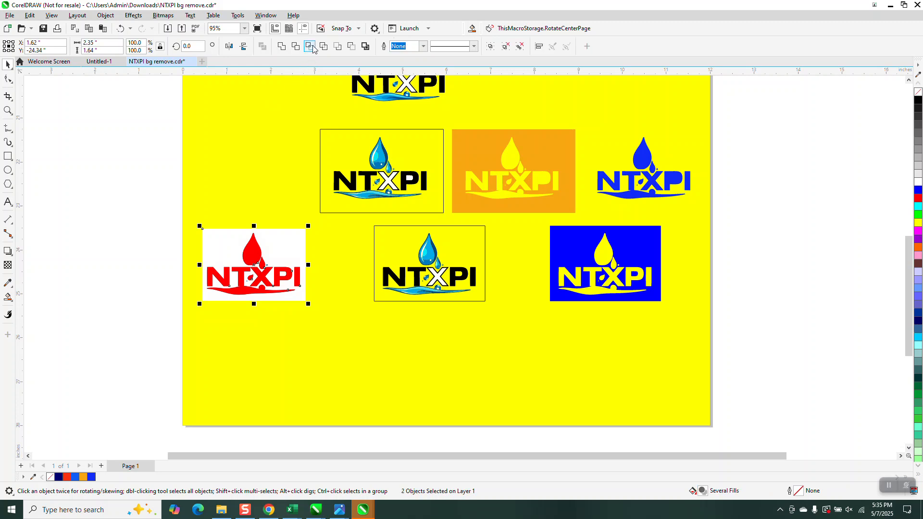
{"action": "left_click", "coordinate": [312, 47]}
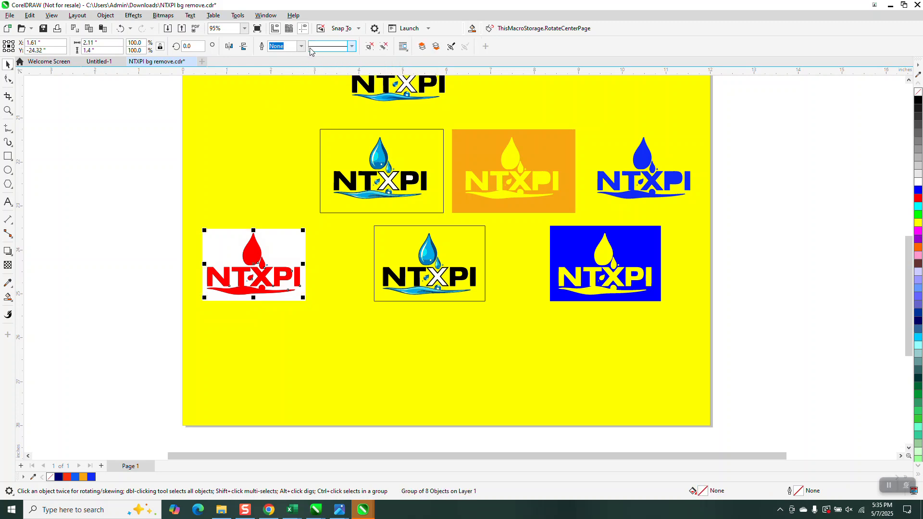
{"action": "key", "text": "Down"}
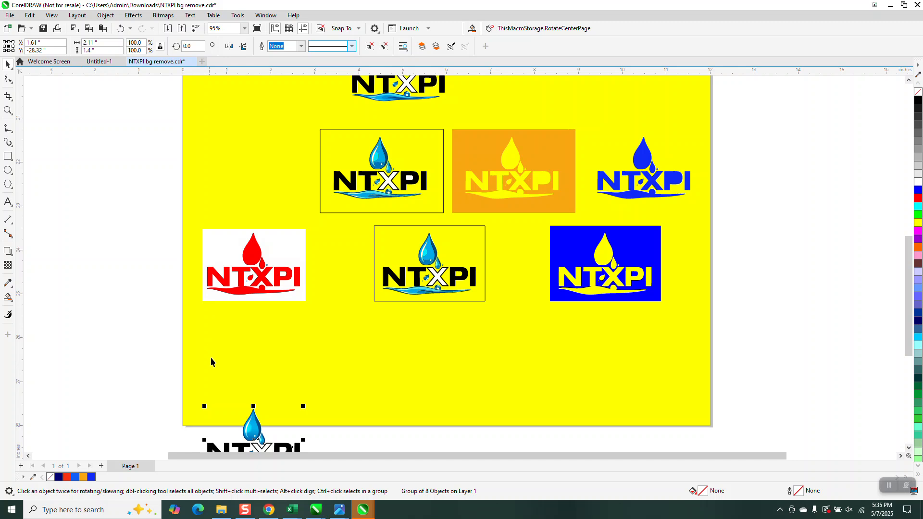
{"action": "left_click_drag", "start_coordinate": [260, 429], "coordinate": [330, 207]}
Examine the edges and details of the cut-out logo up close and compare them with the original white-background bitmap.
{"action": "left_click", "coordinate": [8, 110]}
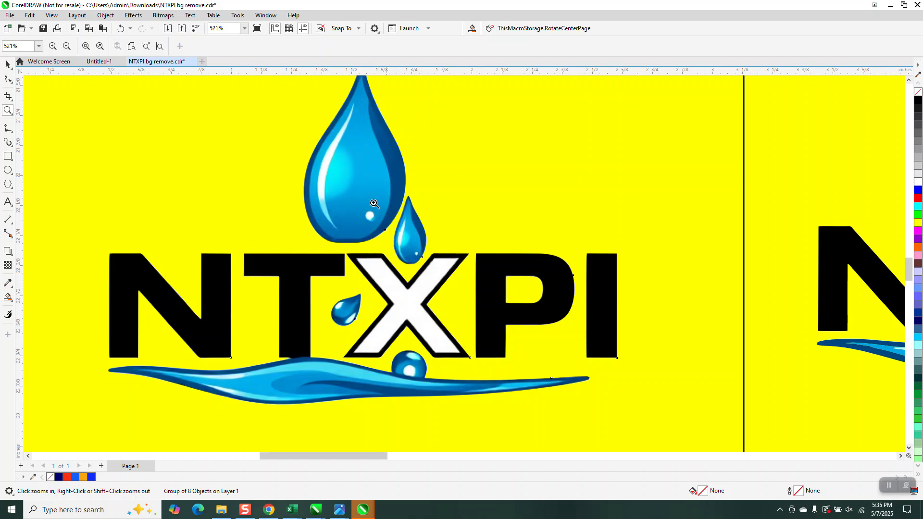
{"action": "scroll", "coordinate": [330, 185], "scroll_direction": "down", "scroll_amount": 4}
{"action": "scroll", "coordinate": [343, 165], "scroll_direction": "down", "scroll_amount": 5}
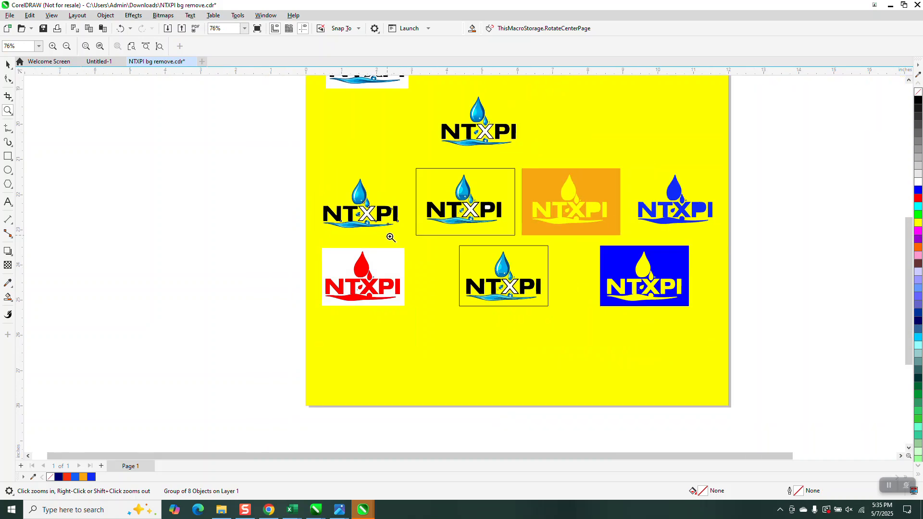
{"action": "left_click_drag", "start_coordinate": [369, 105], "coordinate": [405, 136]}
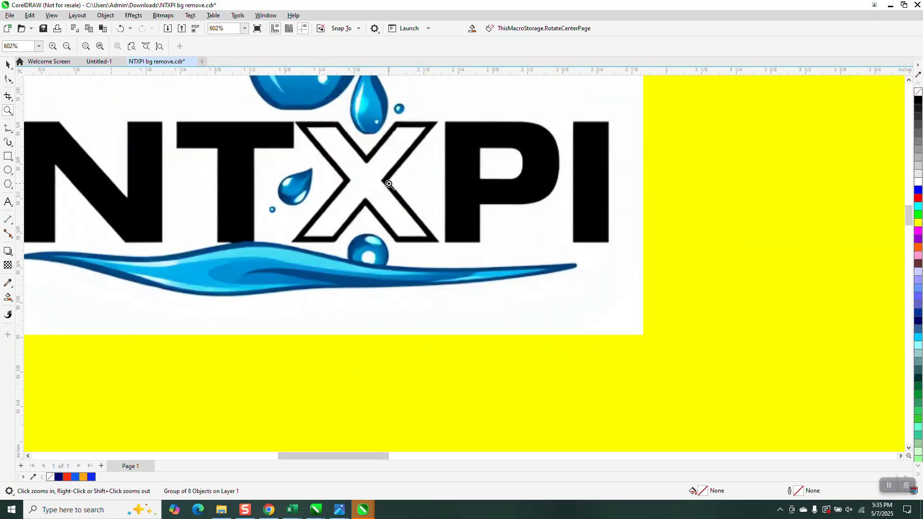
{"action": "scroll", "coordinate": [387, 155], "scroll_direction": "down", "scroll_amount": 8}
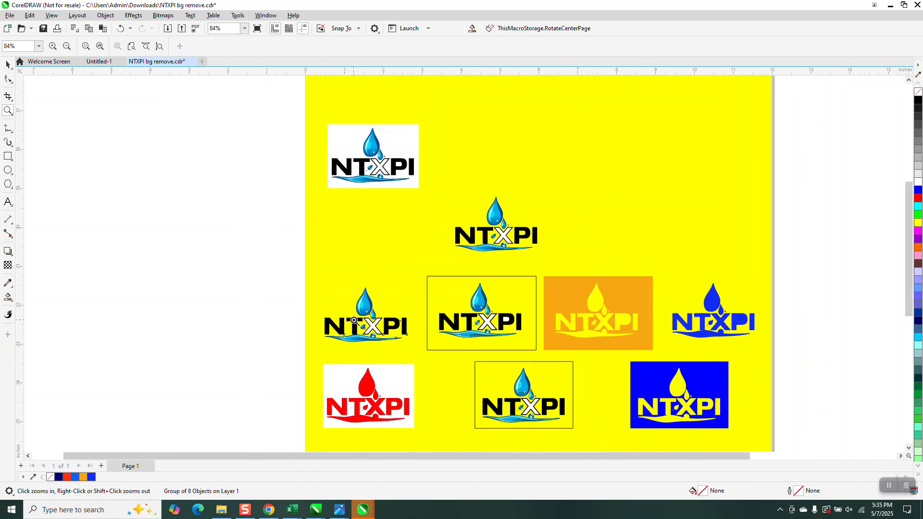
{"action": "left_click_drag", "start_coordinate": [329, 300], "coordinate": [429, 350]}
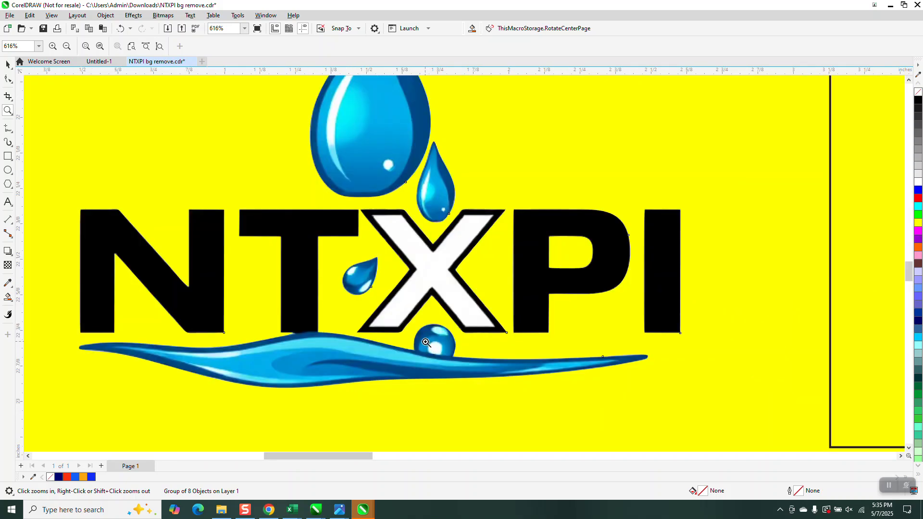